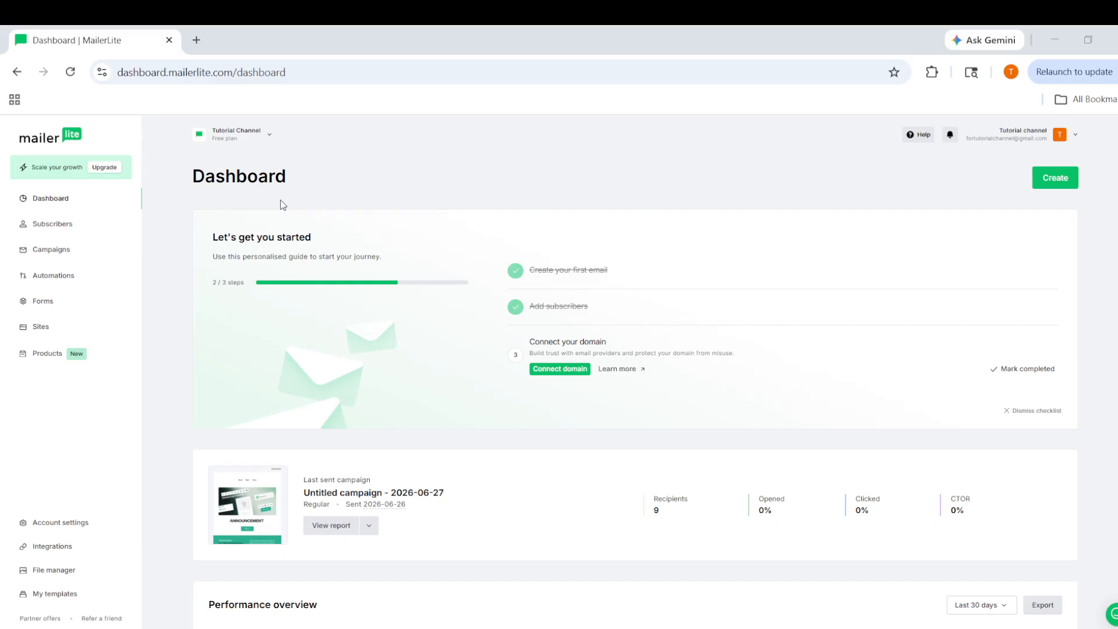
# - Open the inactive Subscribers automation triggered by the Purchase Specific Product group for editing and look through its workflow steps
pyautogui.click(53, 279)
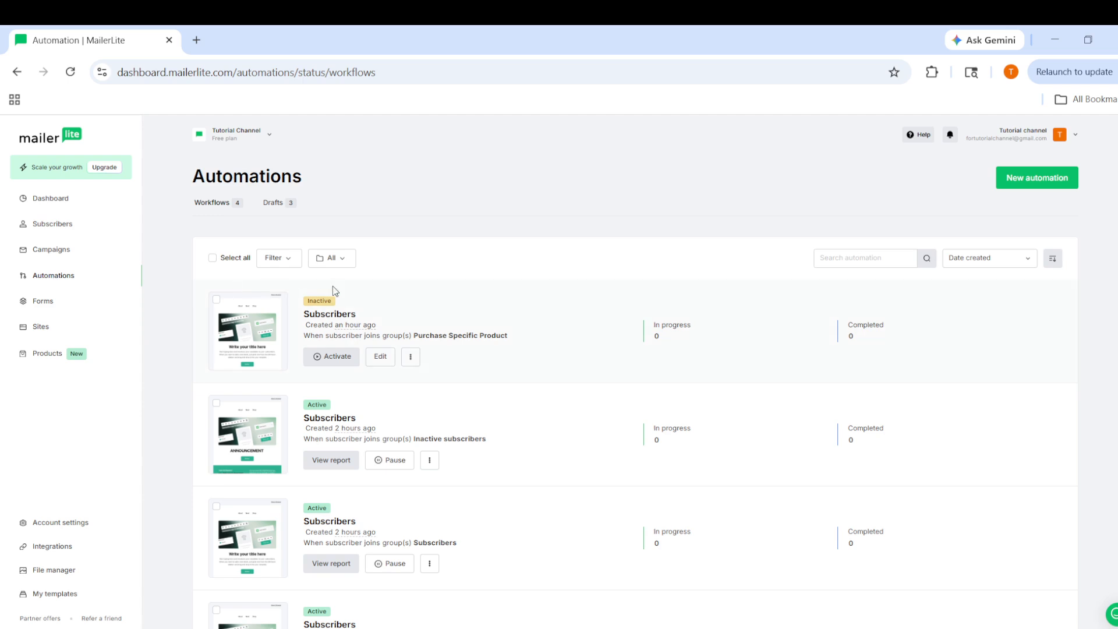
pyautogui.click(381, 360)
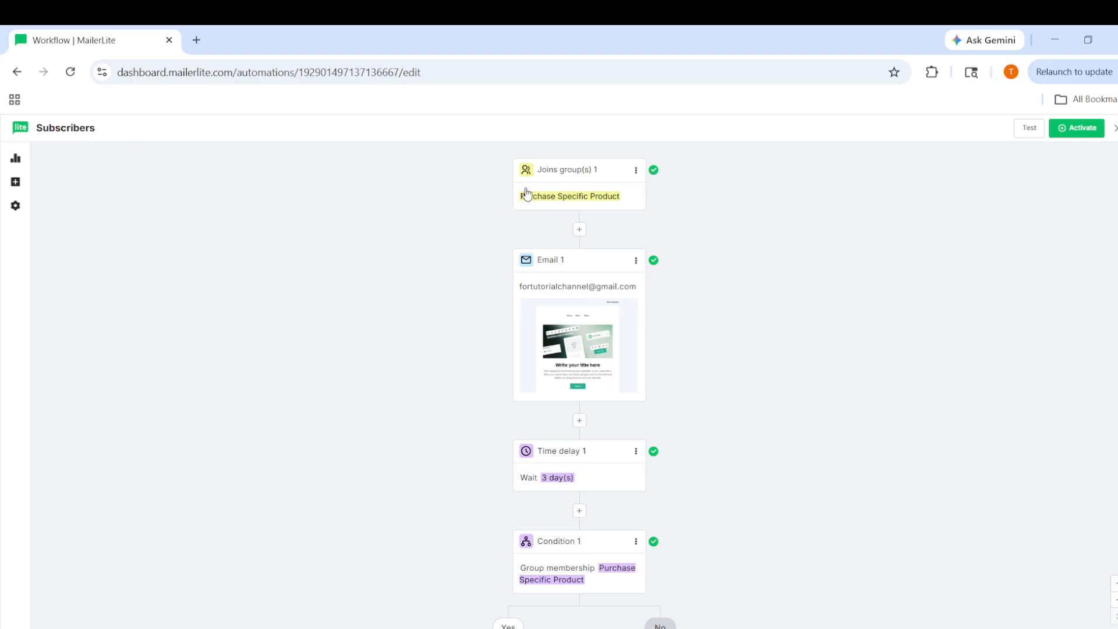
pyautogui.scroll(-2, 557, 231)
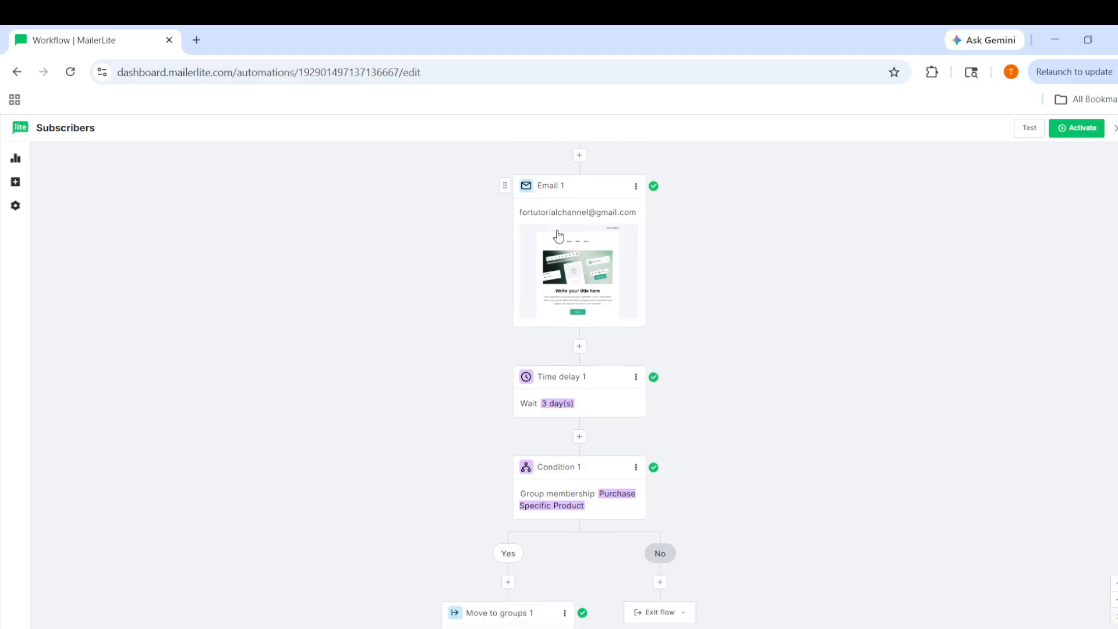
pyautogui.scroll(-2, 557, 235)
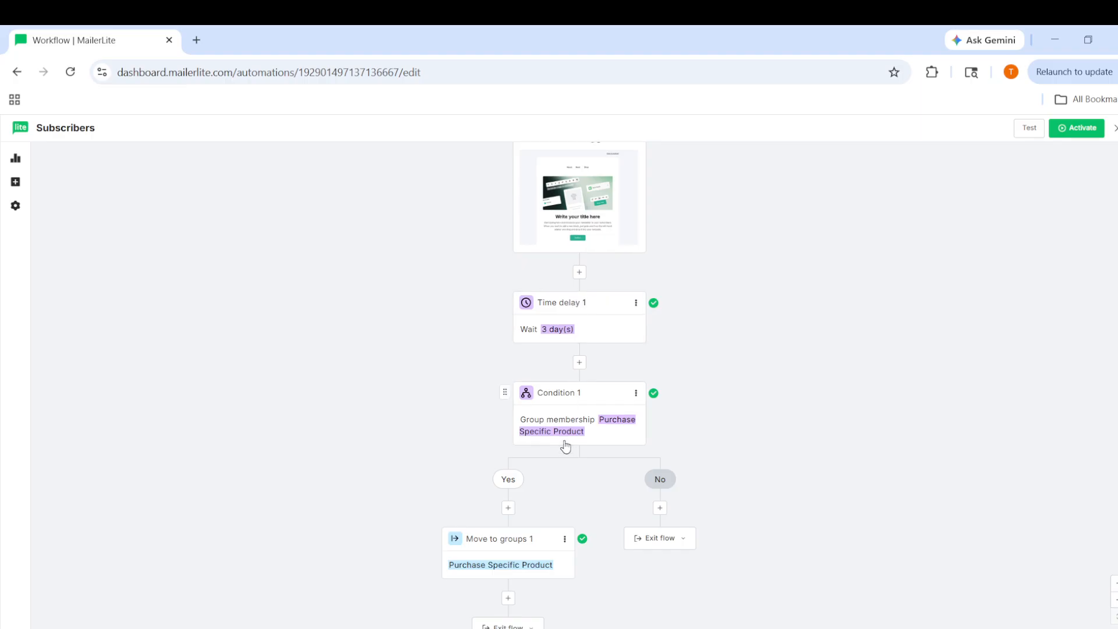
pyautogui.scroll(2, 567, 446)
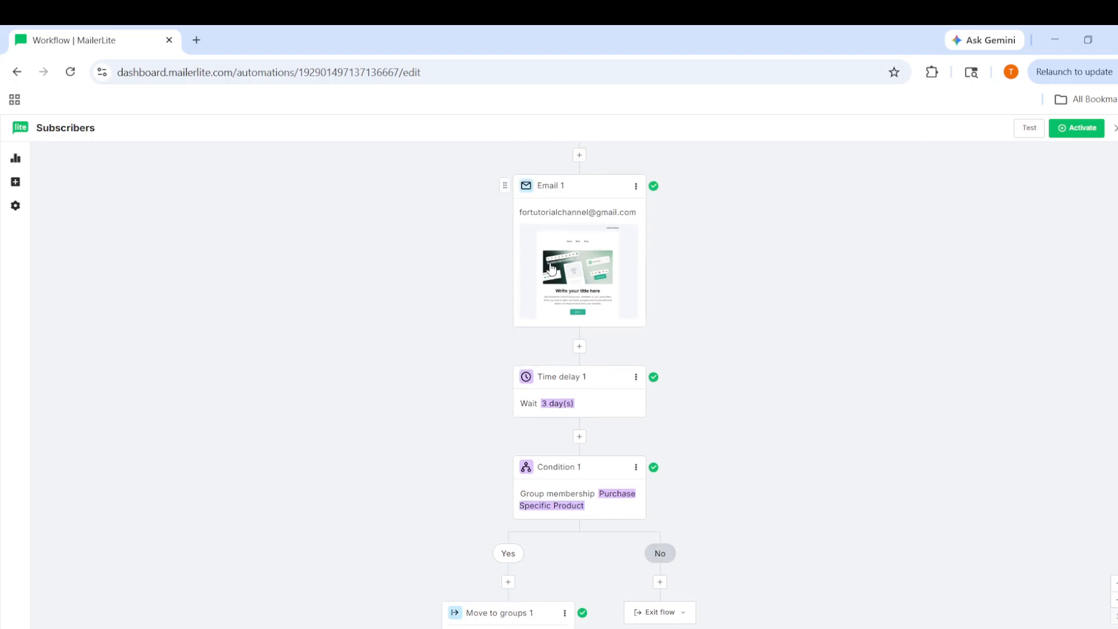
pyautogui.scroll(-2, 561, 332)
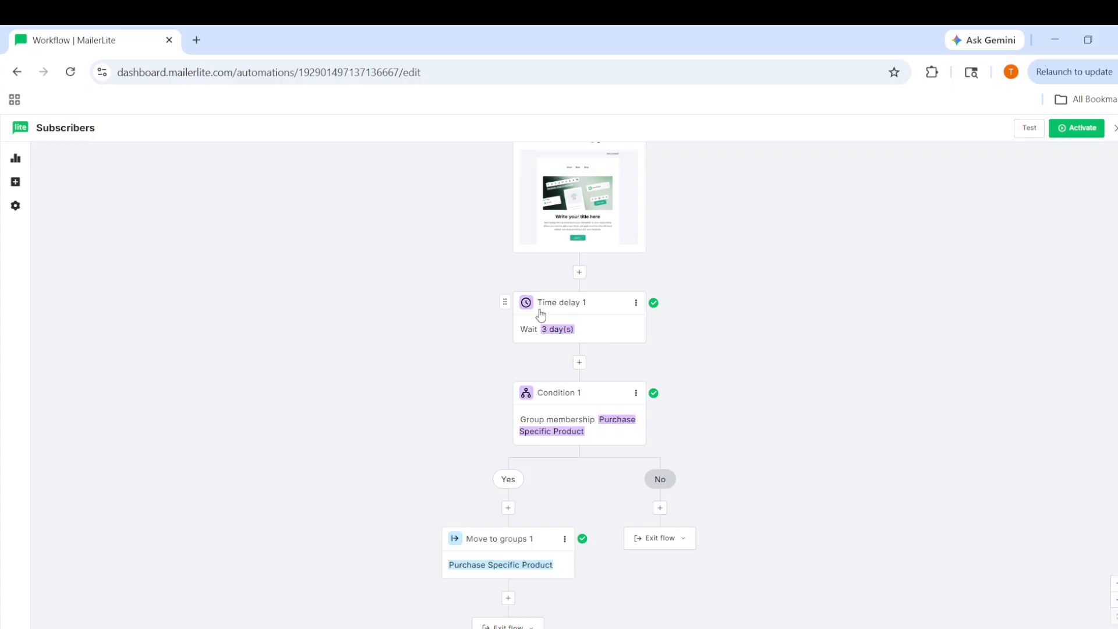
# - Change Time delay 1 to wait for a specific day of the week, selecting Monday and Tuesday
pyautogui.click(597, 334)
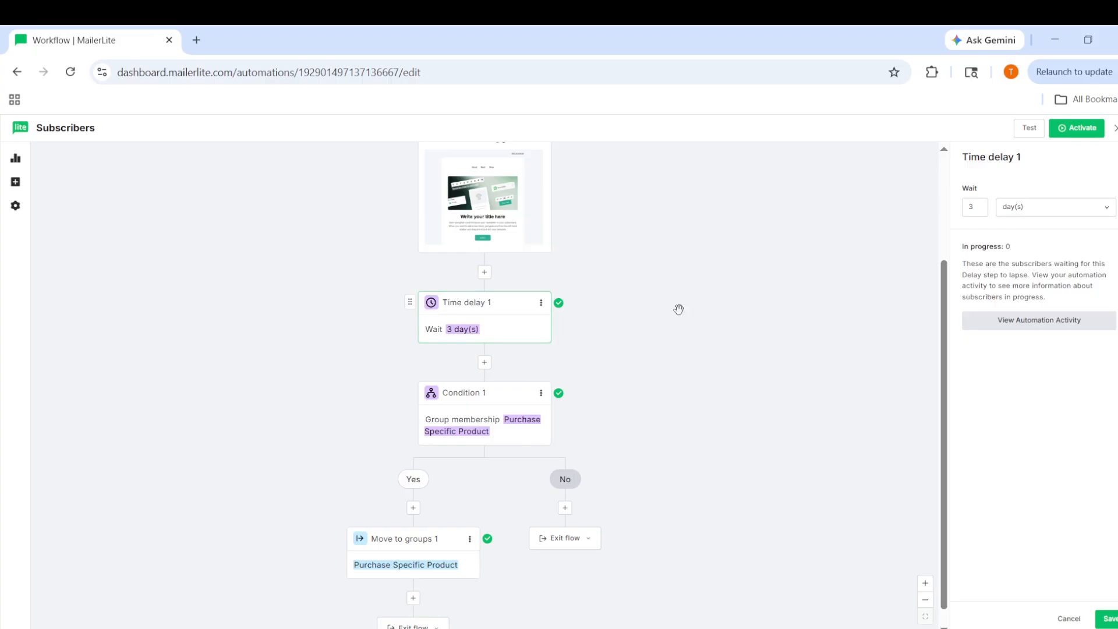
pyautogui.click(1022, 211)
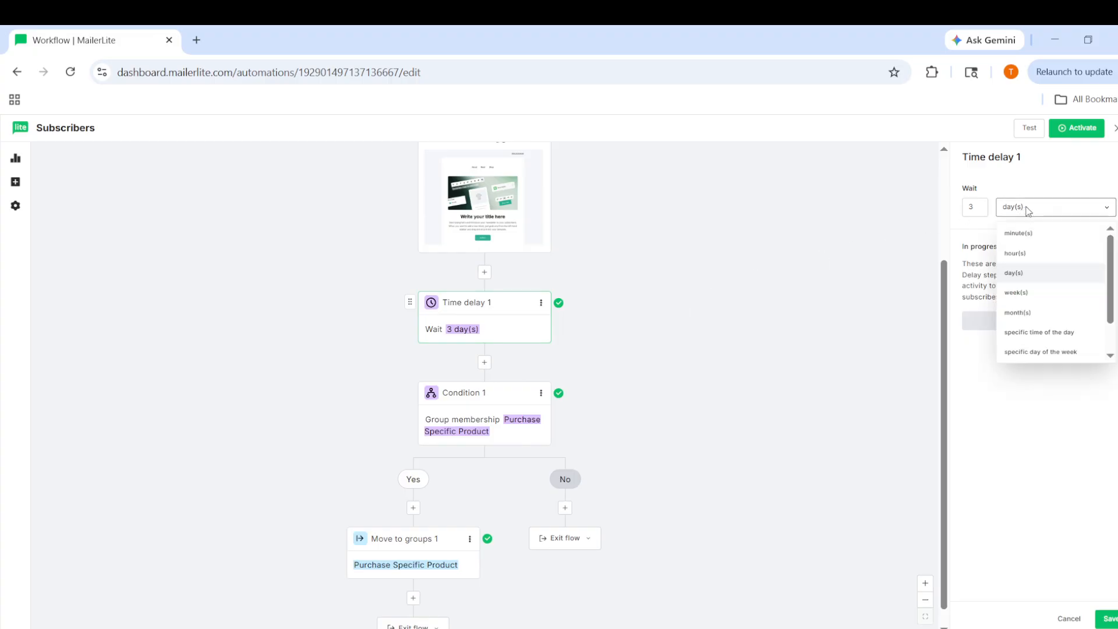
pyautogui.click(977, 207)
pyautogui.click(978, 210)
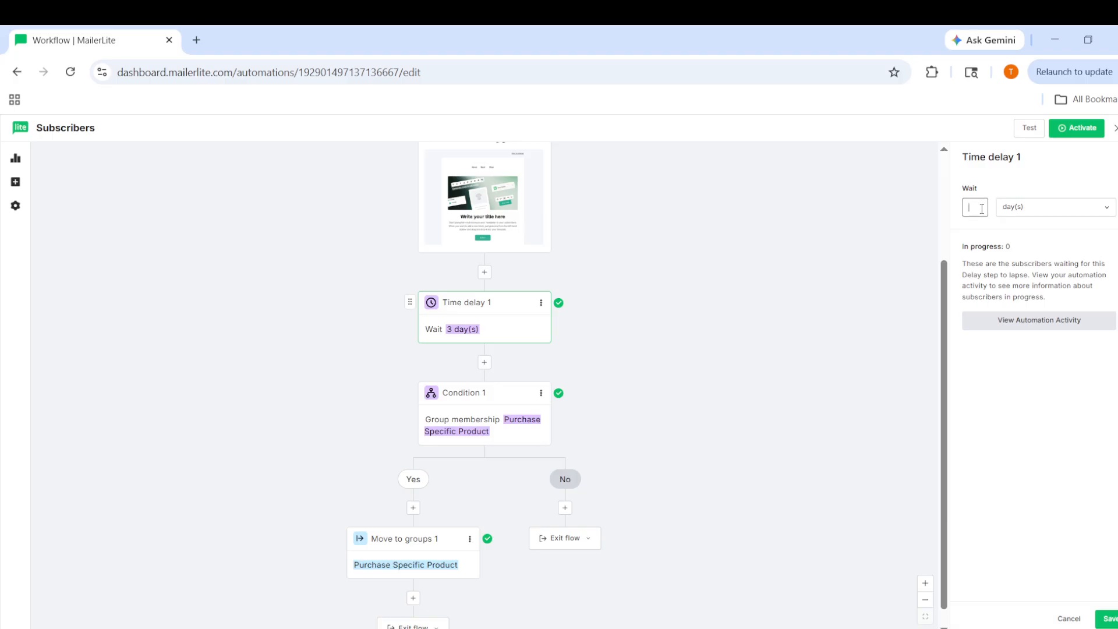
pyautogui.click(1022, 209)
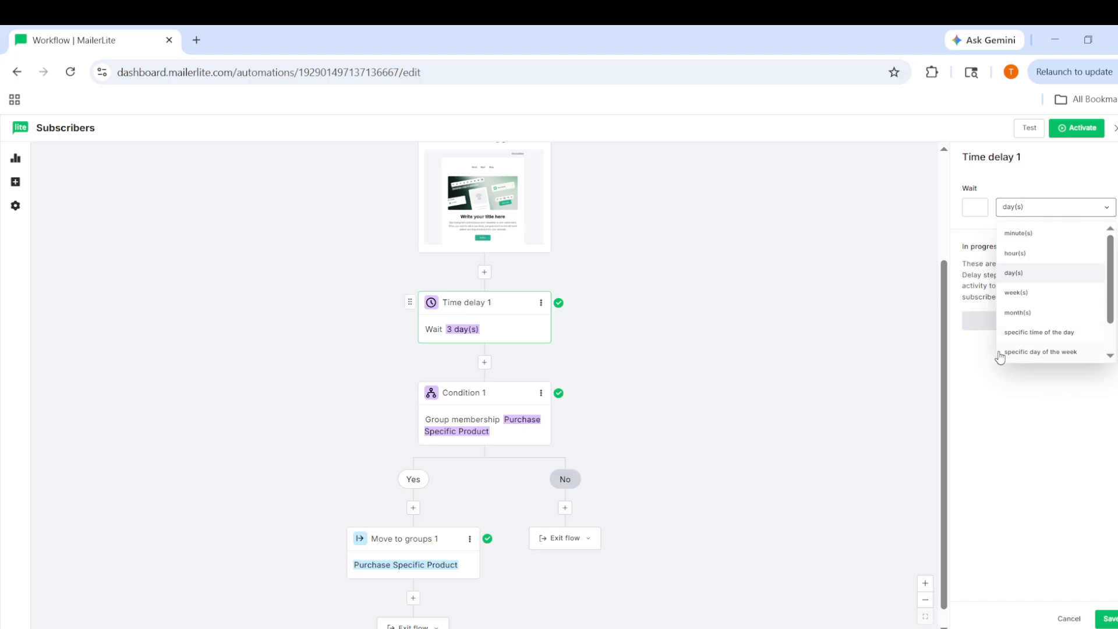
pyautogui.click(1059, 352)
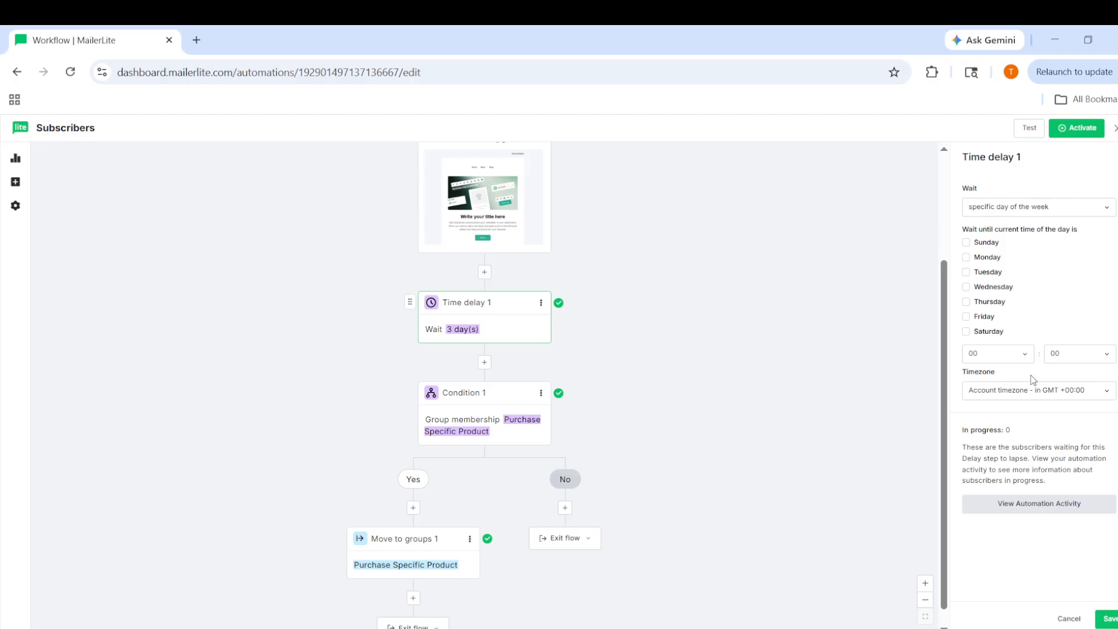
pyautogui.click(967, 258)
# - Set the time of day for the Time delay 1 step to 07:00
pyautogui.click(1027, 356)
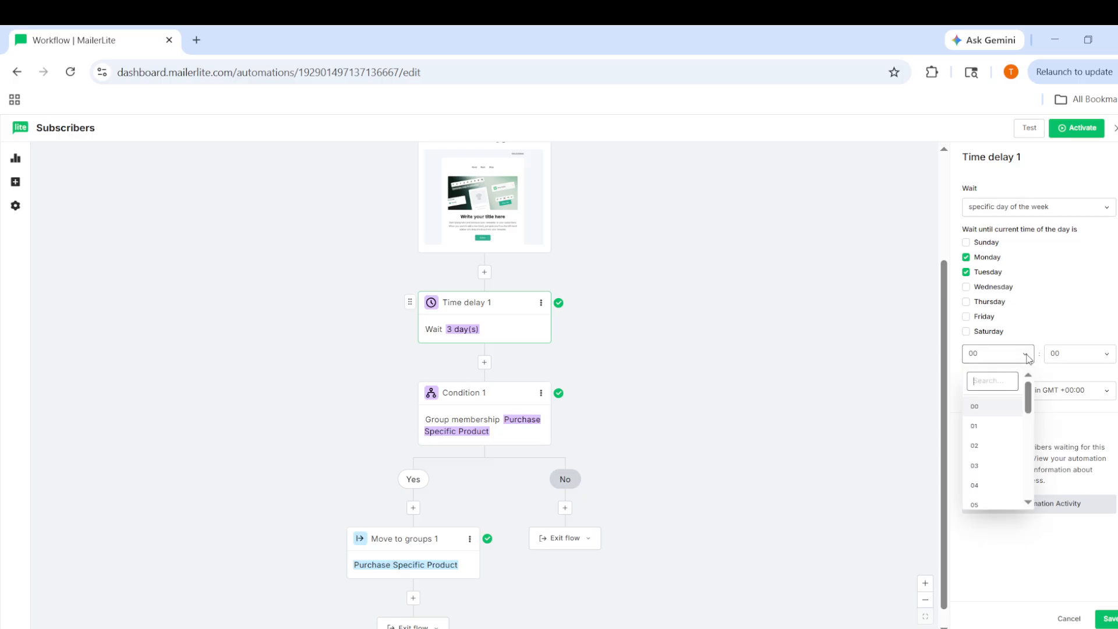
pyautogui.scroll(-1, 991, 428)
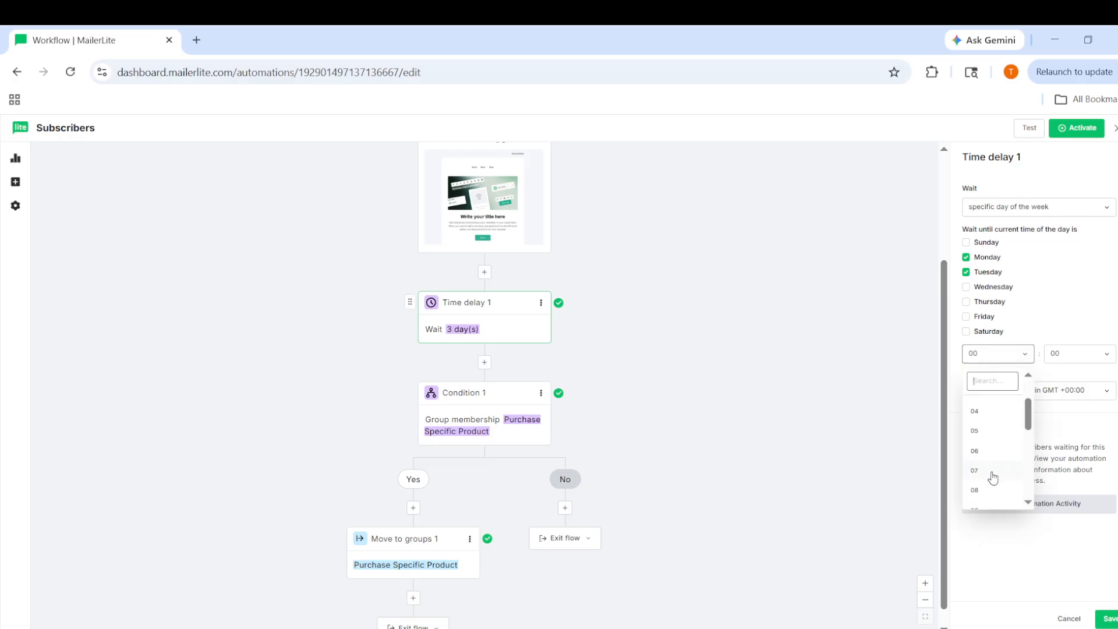
pyautogui.click(990, 472)
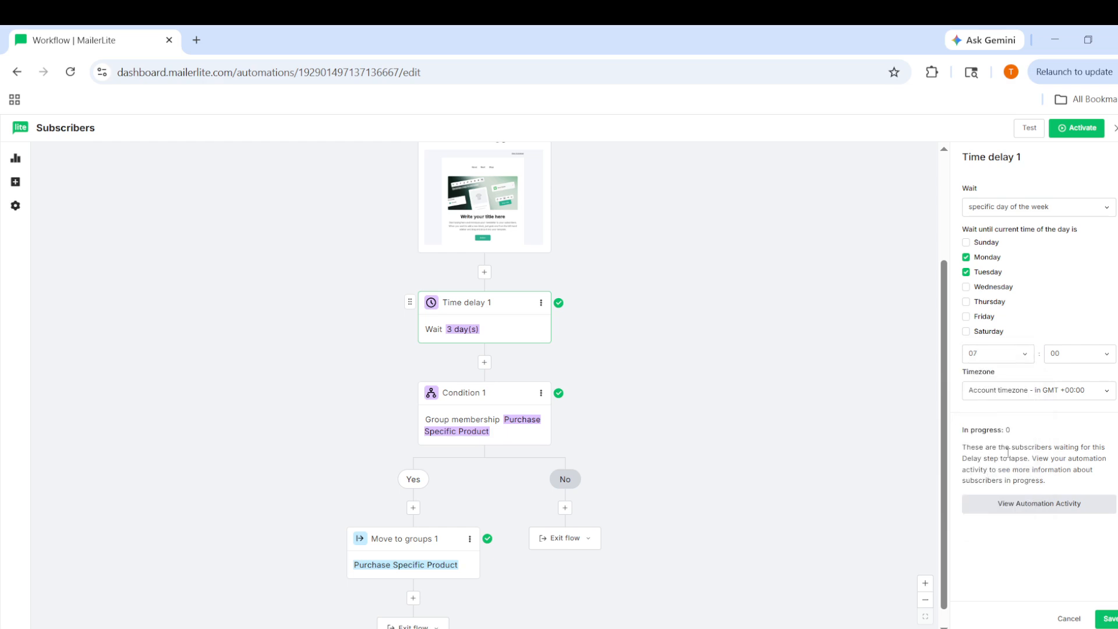
pyautogui.click(1078, 356)
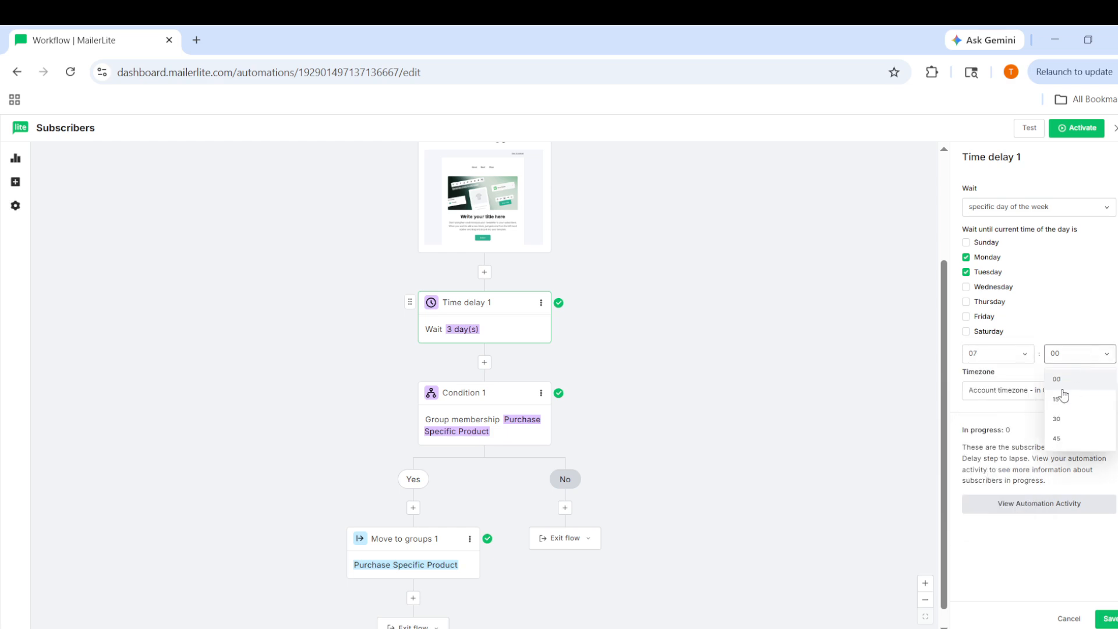
pyautogui.click(1112, 324)
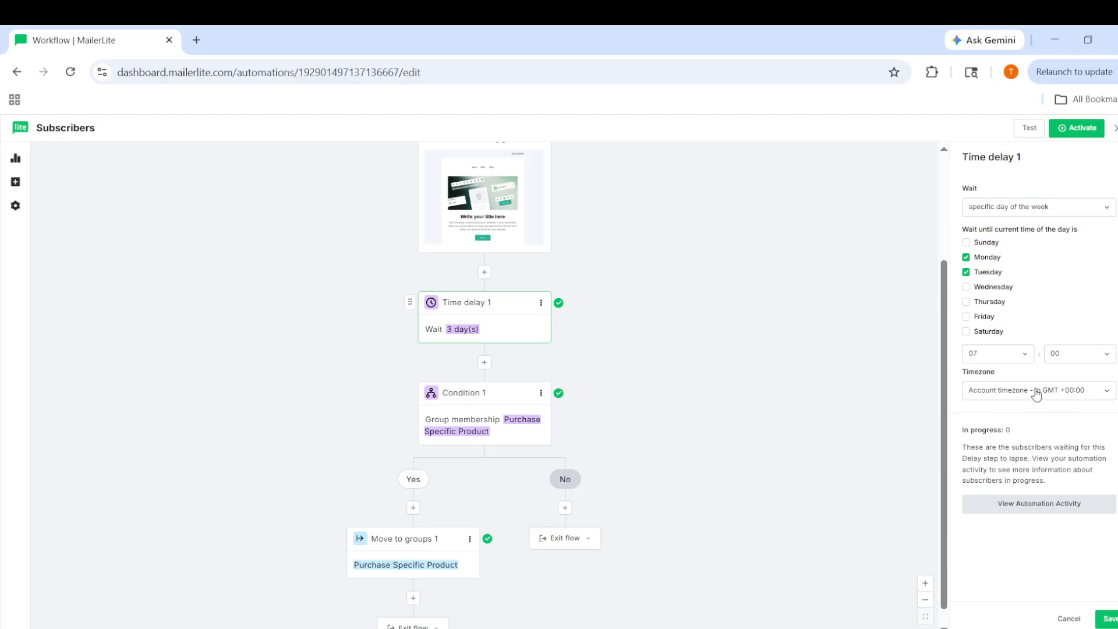
# - Set the delay's timezone to Africa/Dar es Salaam (+03:00) and save the Time delay 1 settings
pyautogui.click(1105, 398)
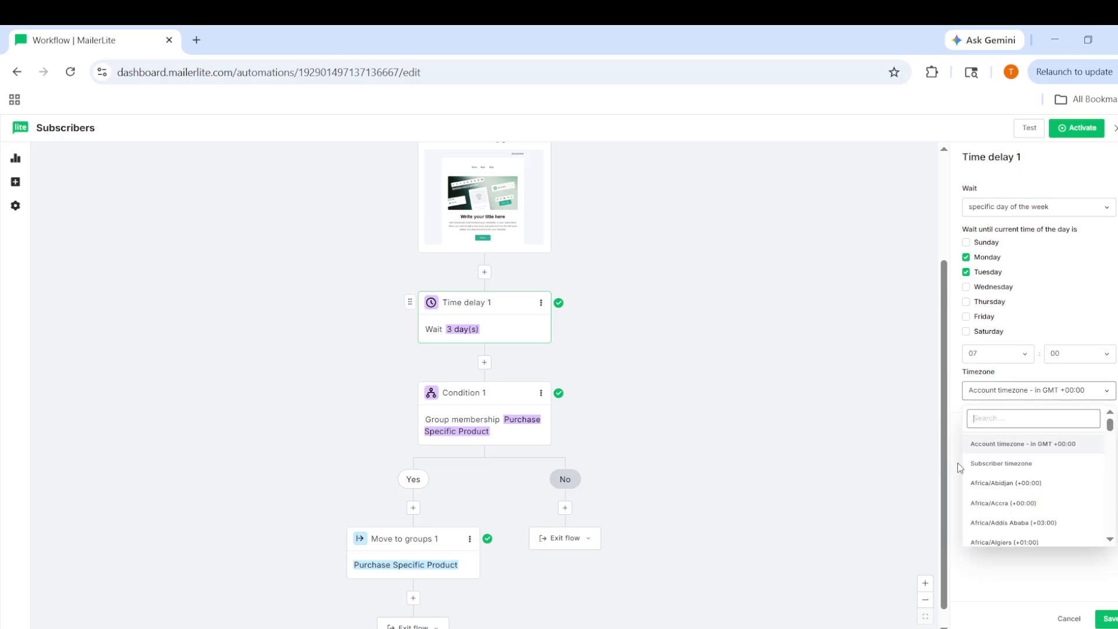
pyautogui.click(1020, 468)
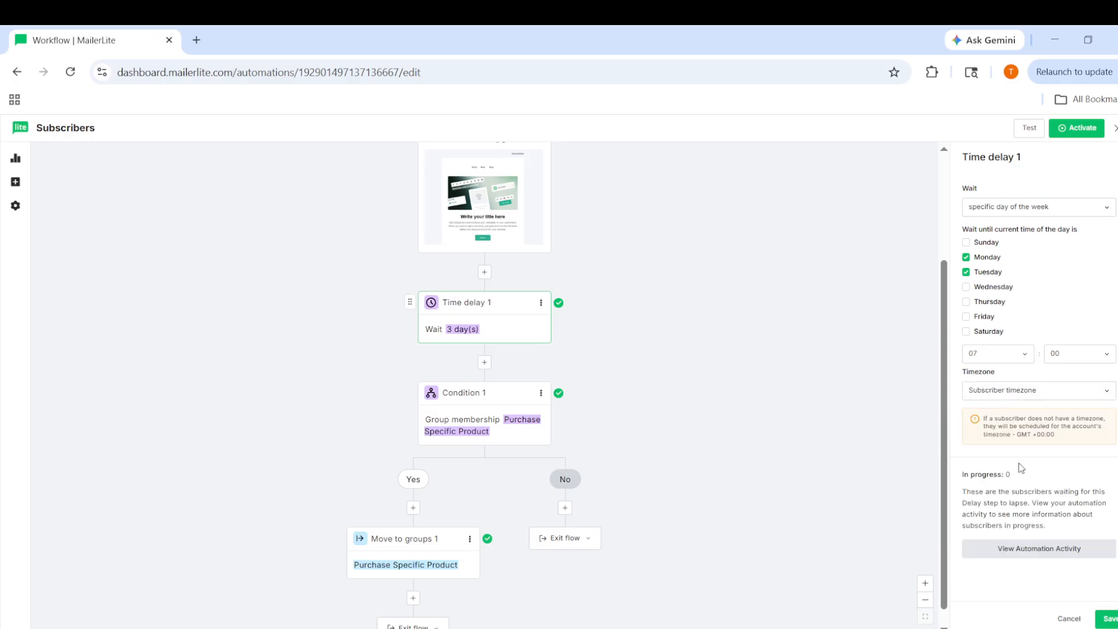
pyautogui.click(1059, 396)
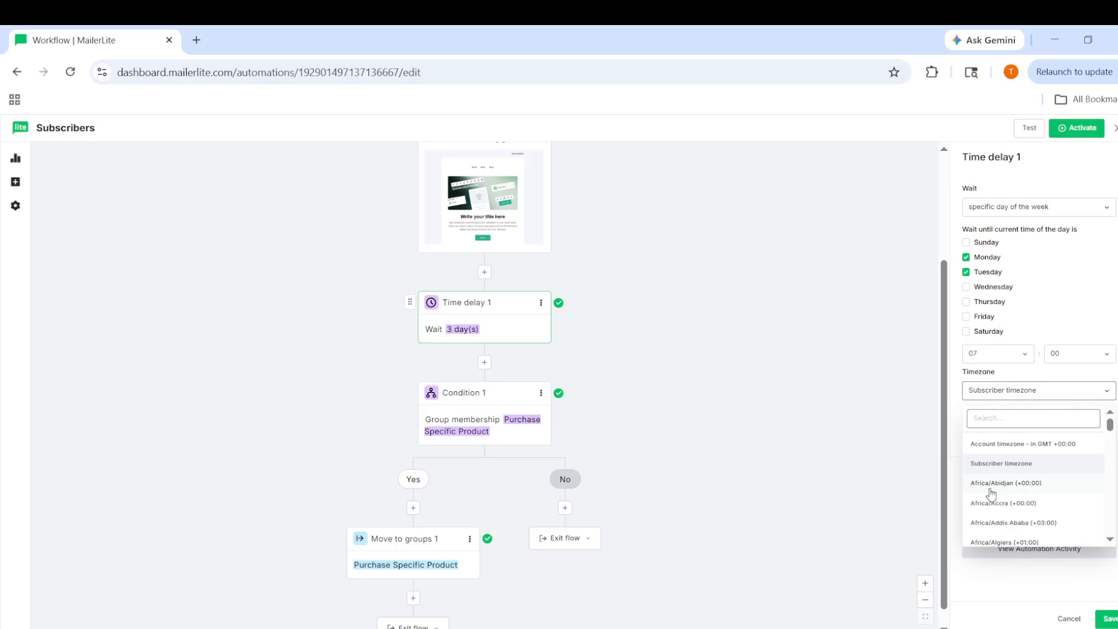
pyautogui.scroll(-3, 1058, 479)
pyautogui.scroll(-3, 1043, 477)
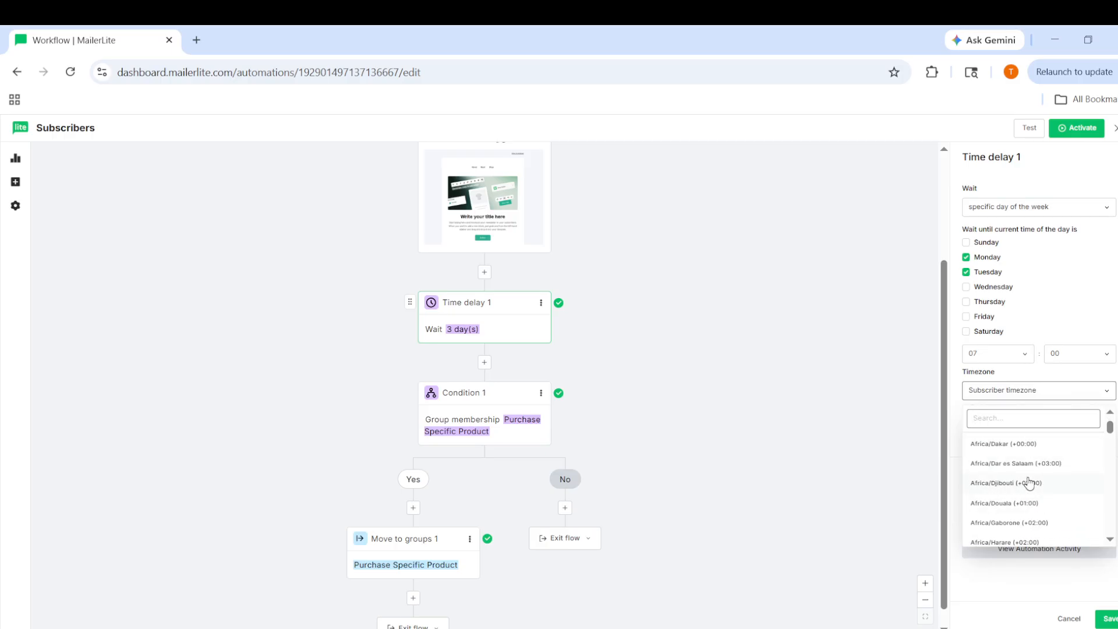
pyautogui.click(1064, 466)
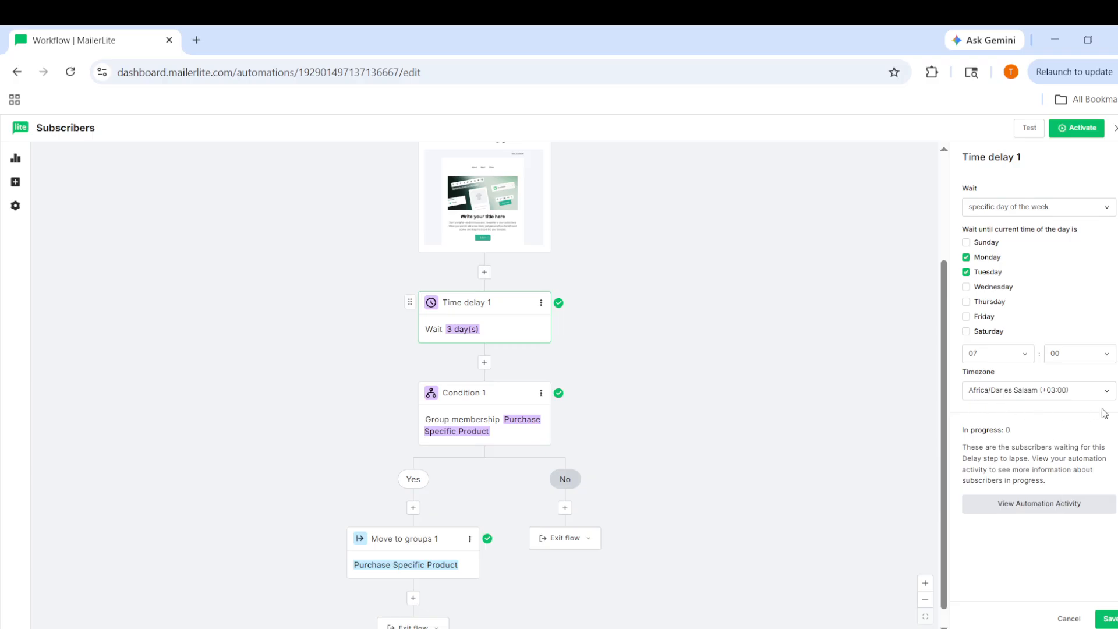
pyautogui.click(992, 361)
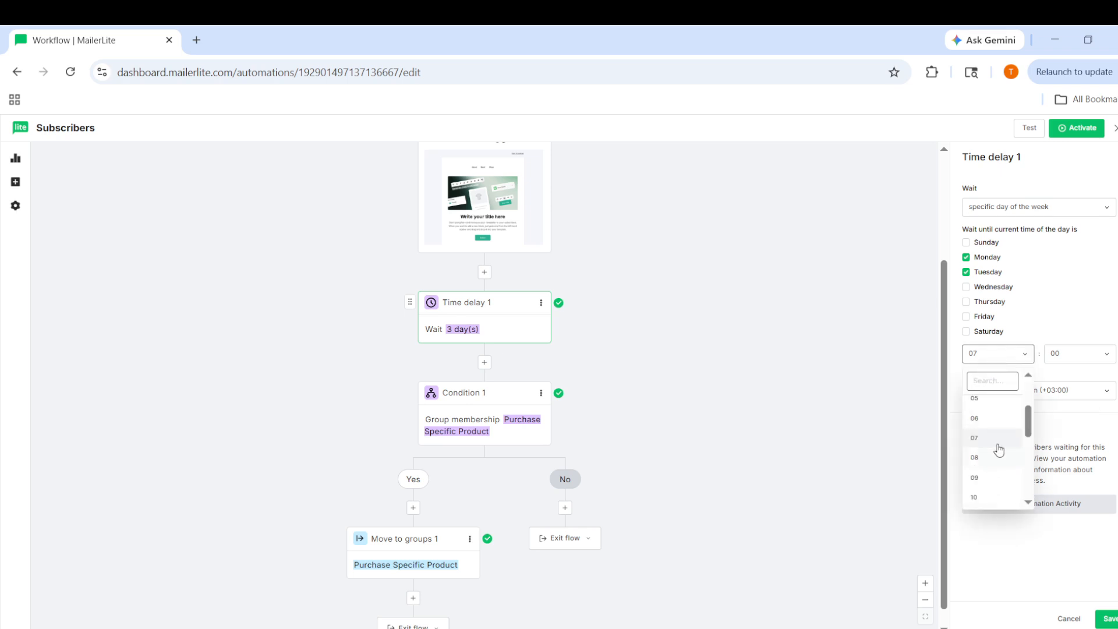
pyautogui.click(1071, 380)
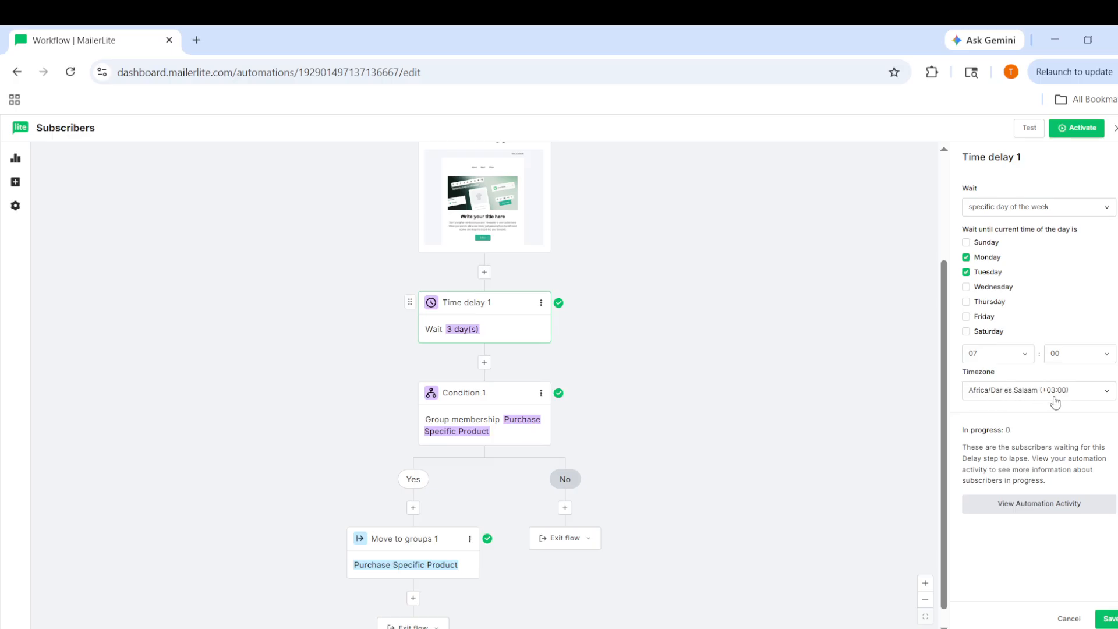
pyautogui.click(1110, 620)
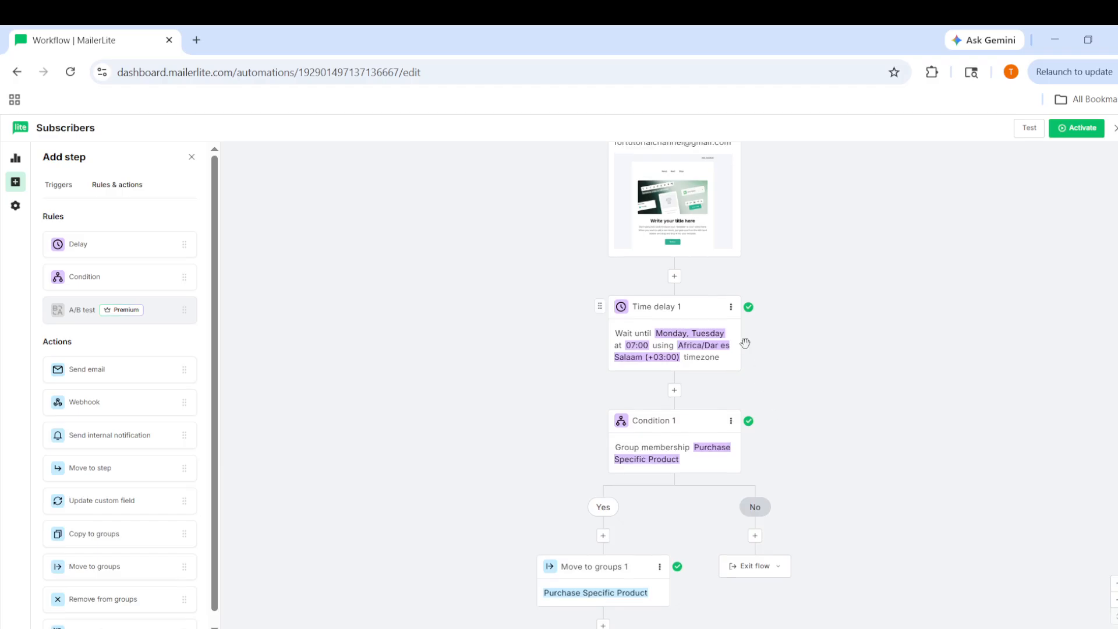
# - Activate the Subscribers automation with the option to only add new subscribers
pyautogui.scroll(1, 688, 379)
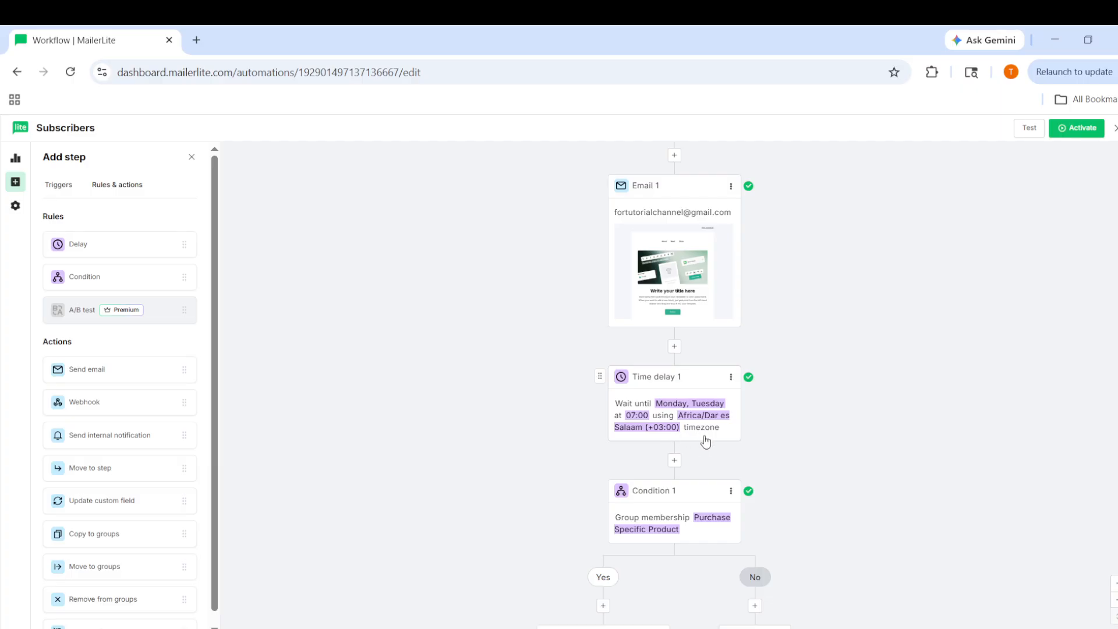
pyautogui.scroll(-1, 736, 396)
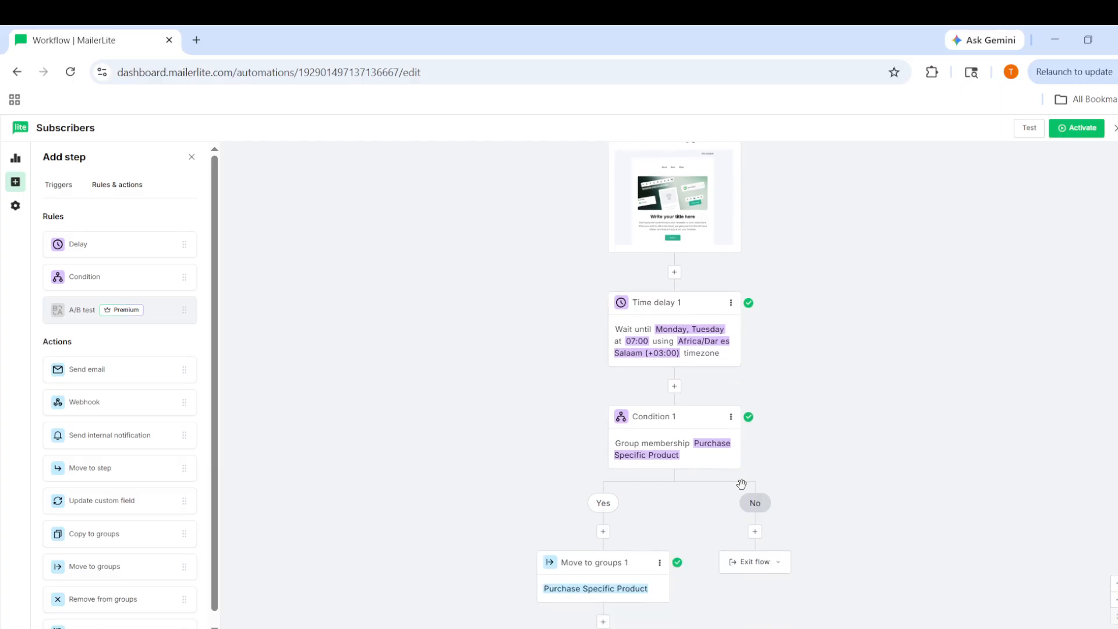
pyautogui.scroll(2, 706, 474)
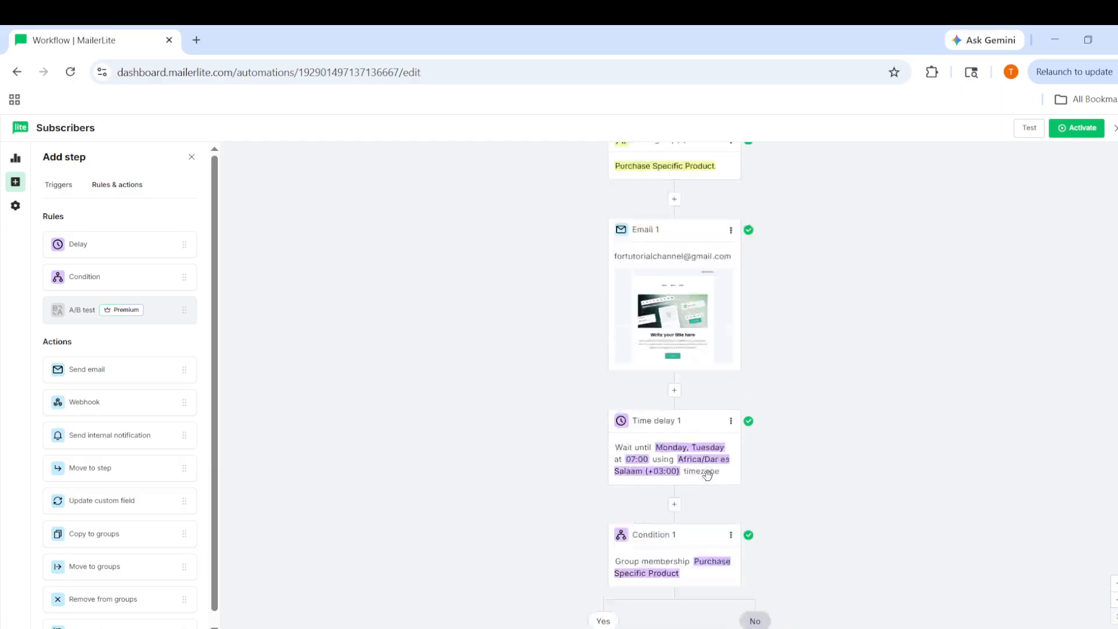
pyautogui.click(1077, 128)
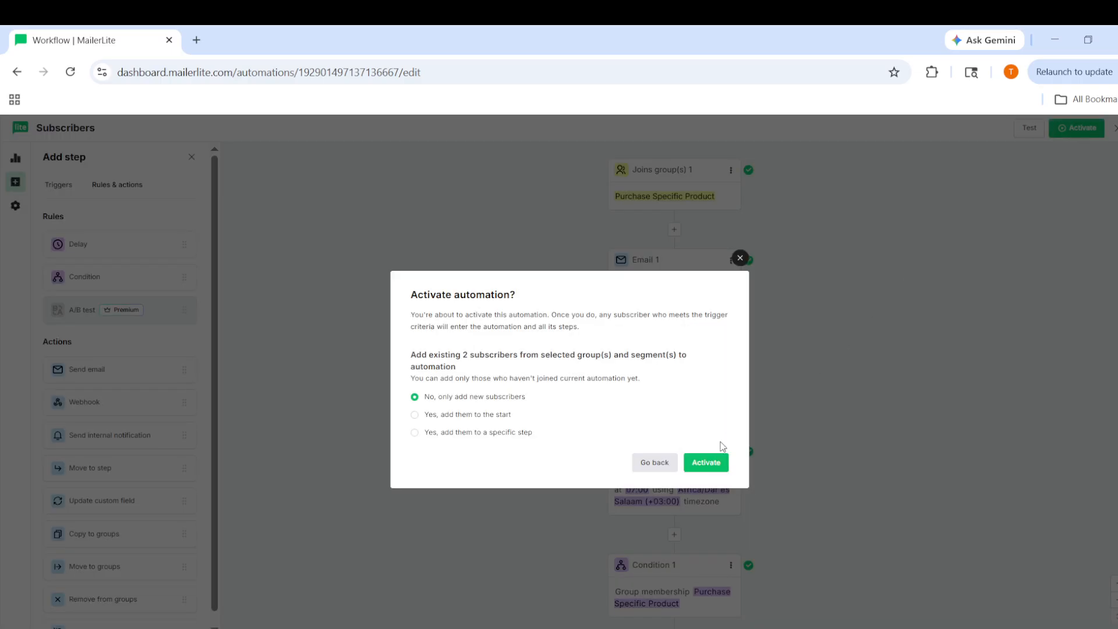
pyautogui.click(706, 461)
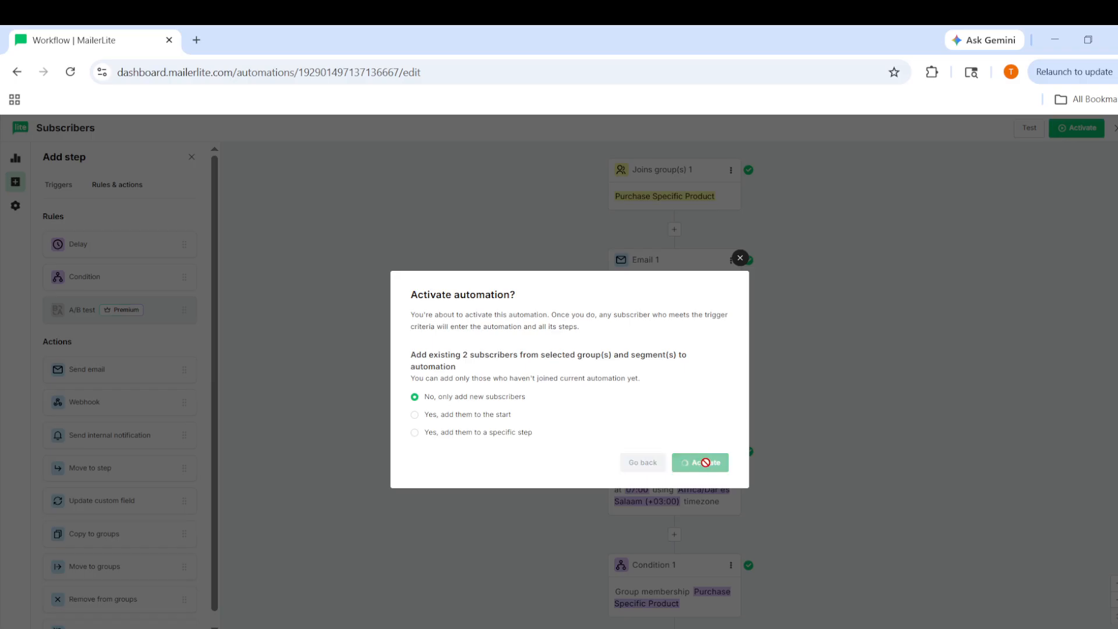
# - Look over the activated workflow, then leave the editor and return to the list of automations
pyautogui.scroll(-2, 786, 219)
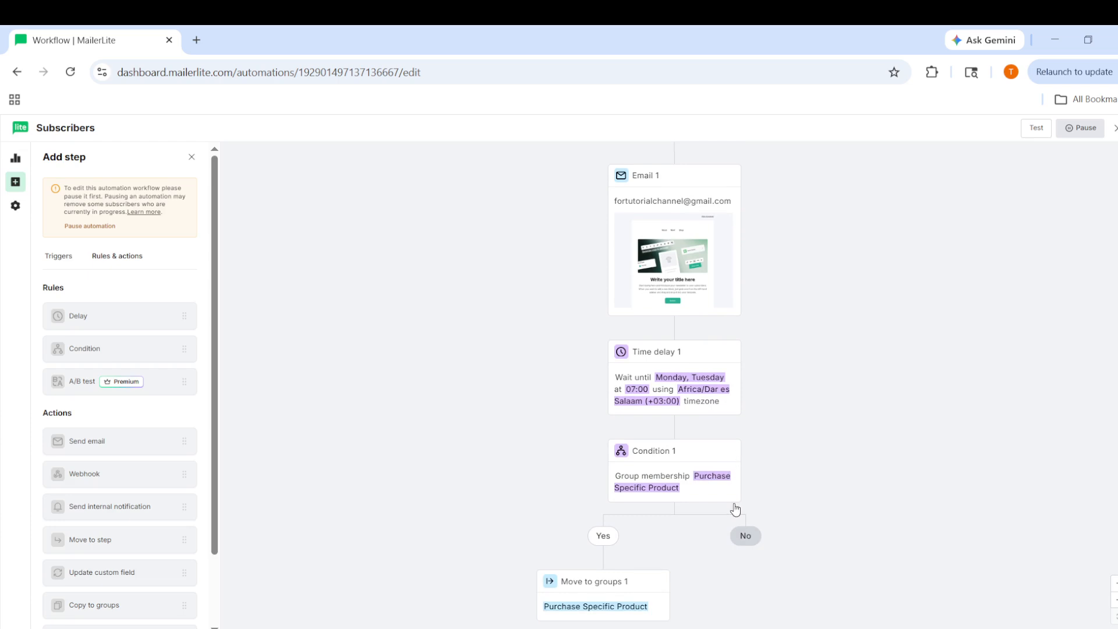
pyautogui.scroll(2, 723, 543)
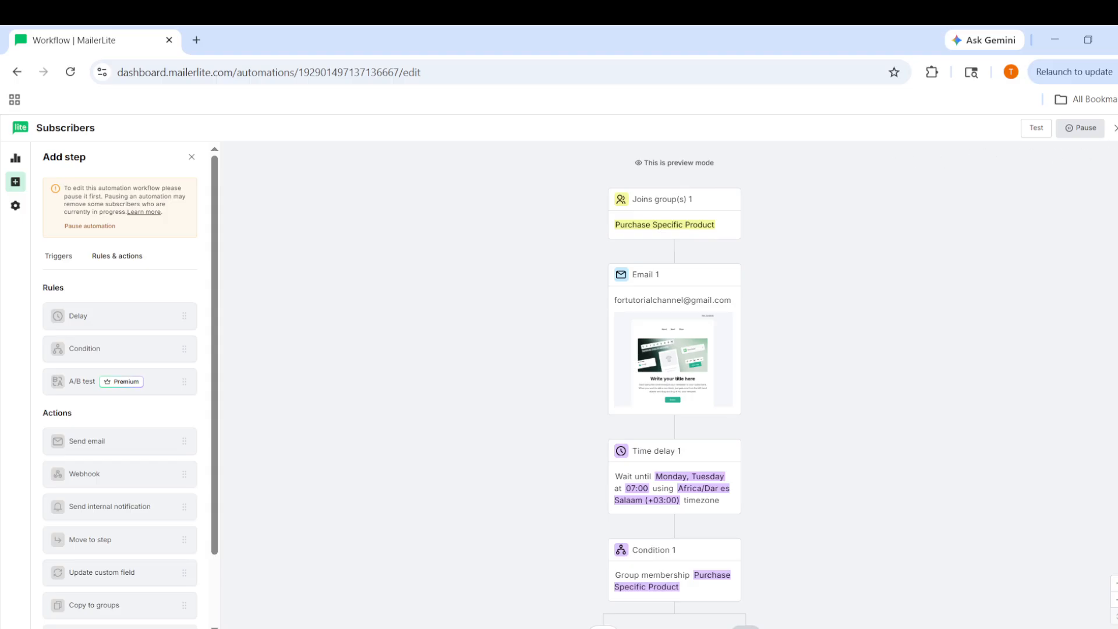
pyautogui.click(1115, 129)
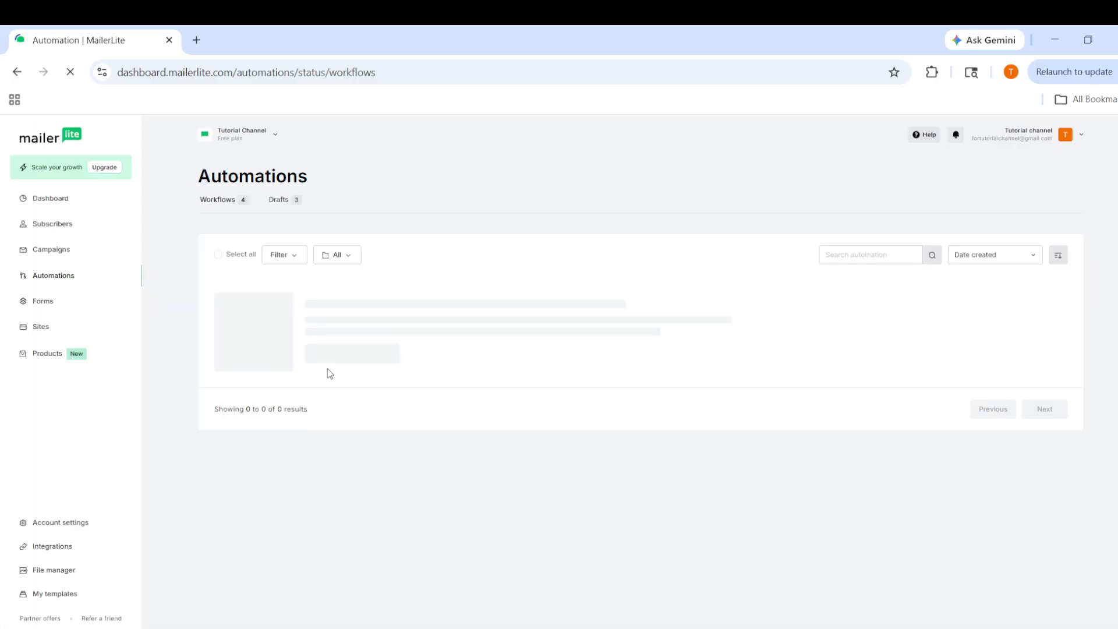
pyautogui.moveTo(256, 350)
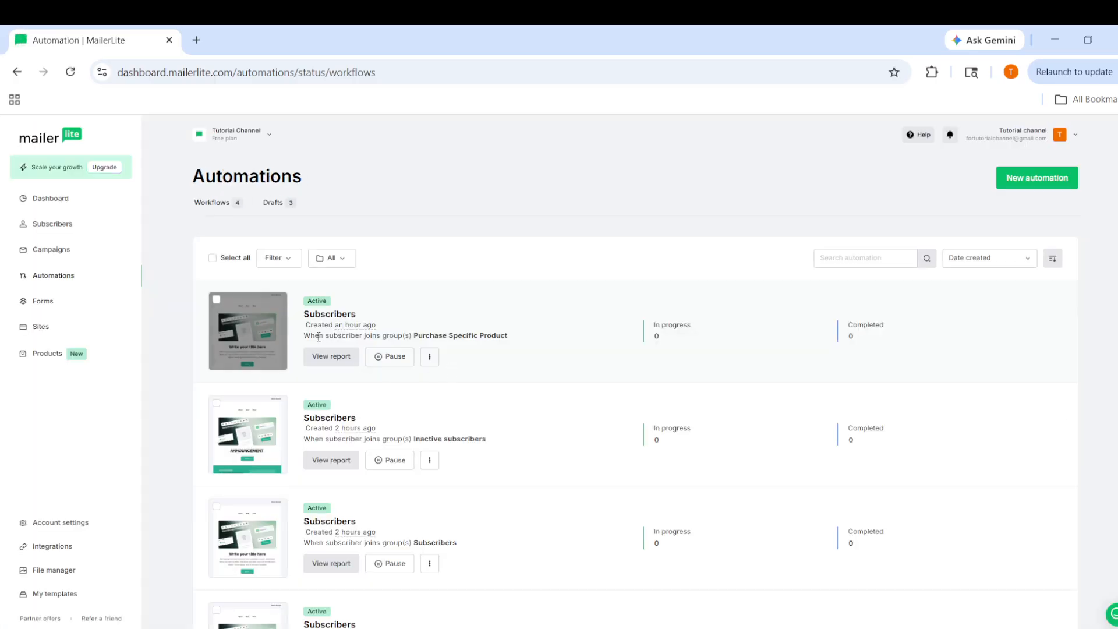